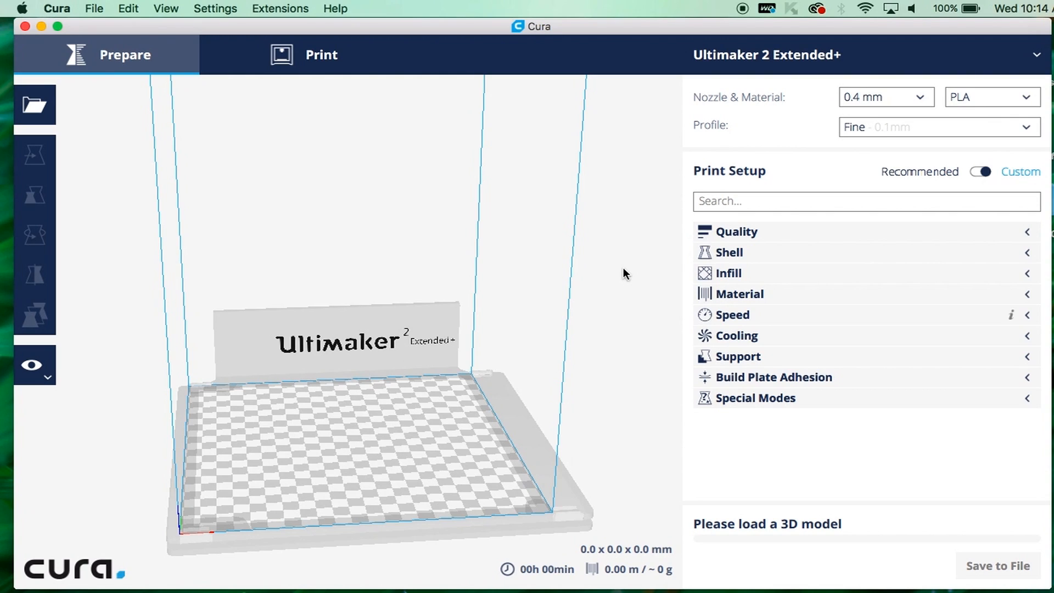
pyautogui.click(272, 10)
pyautogui.moveTo(280, 76)
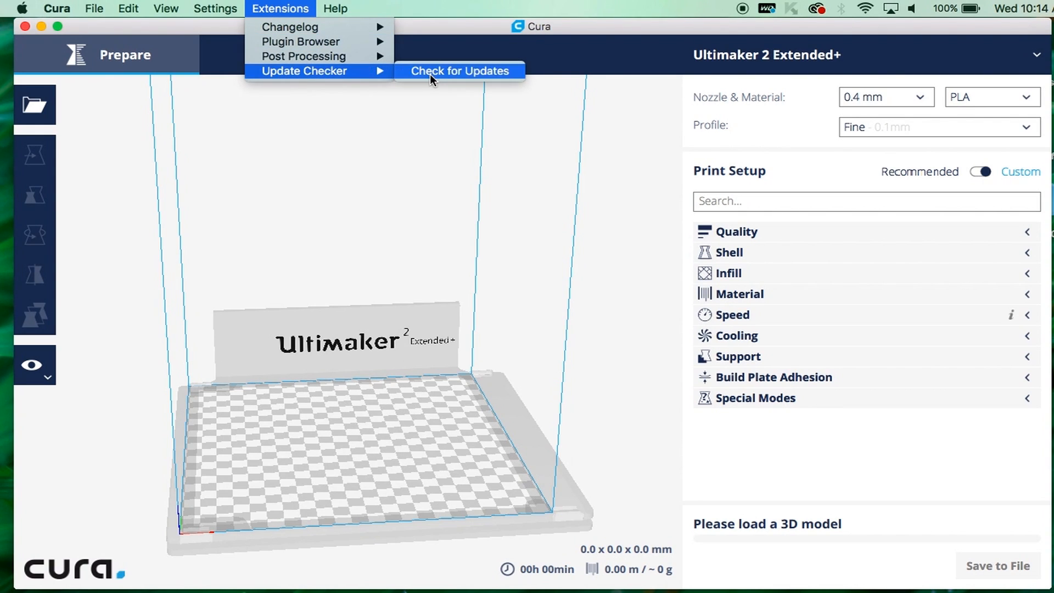
pyautogui.click(207, 201)
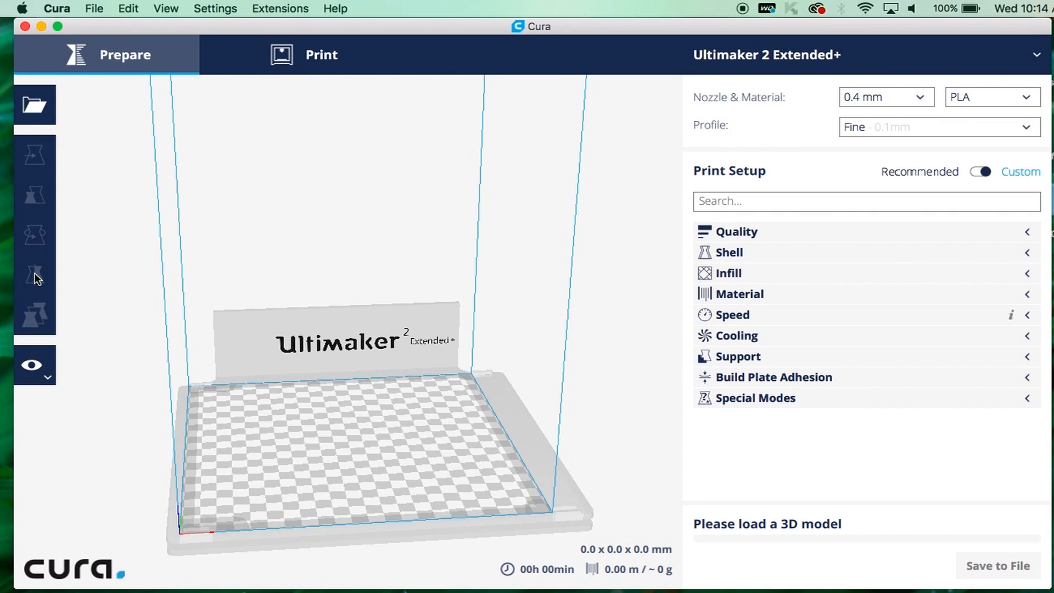
pyautogui.click(48, 379)
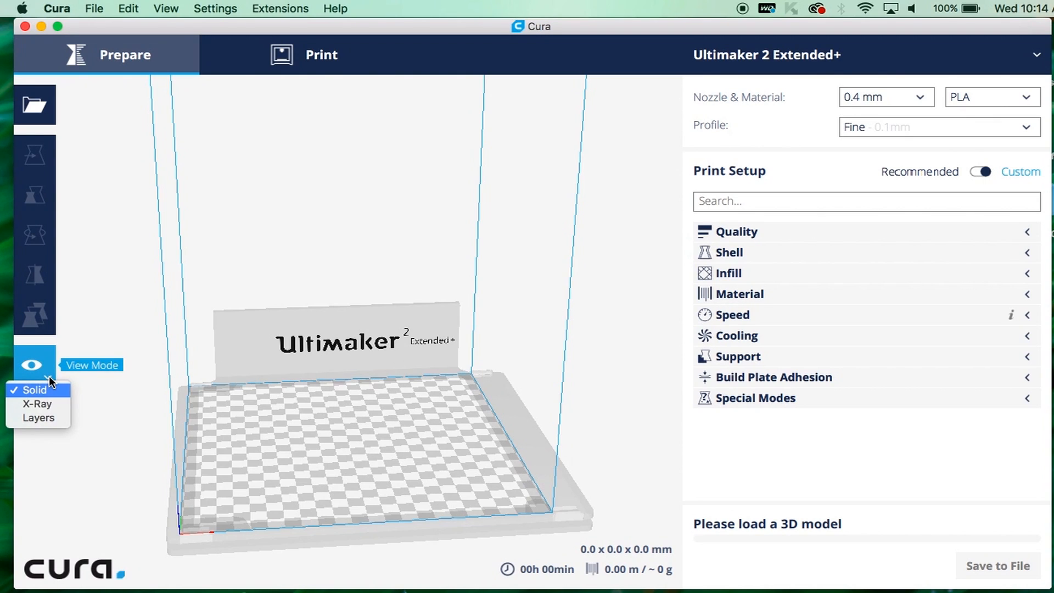
pyautogui.click(48, 376)
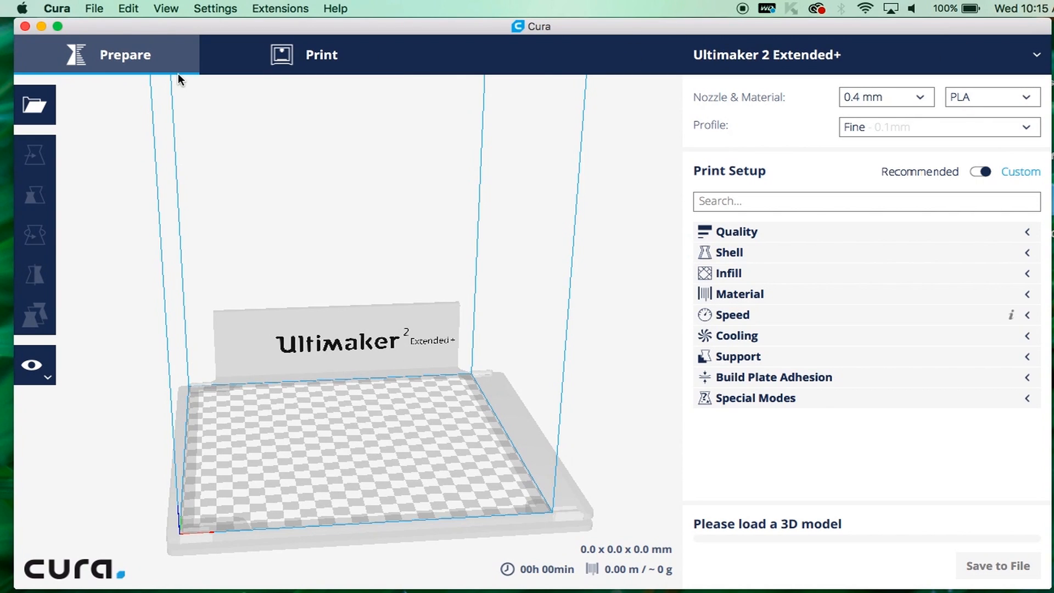
pyautogui.click(760, 56)
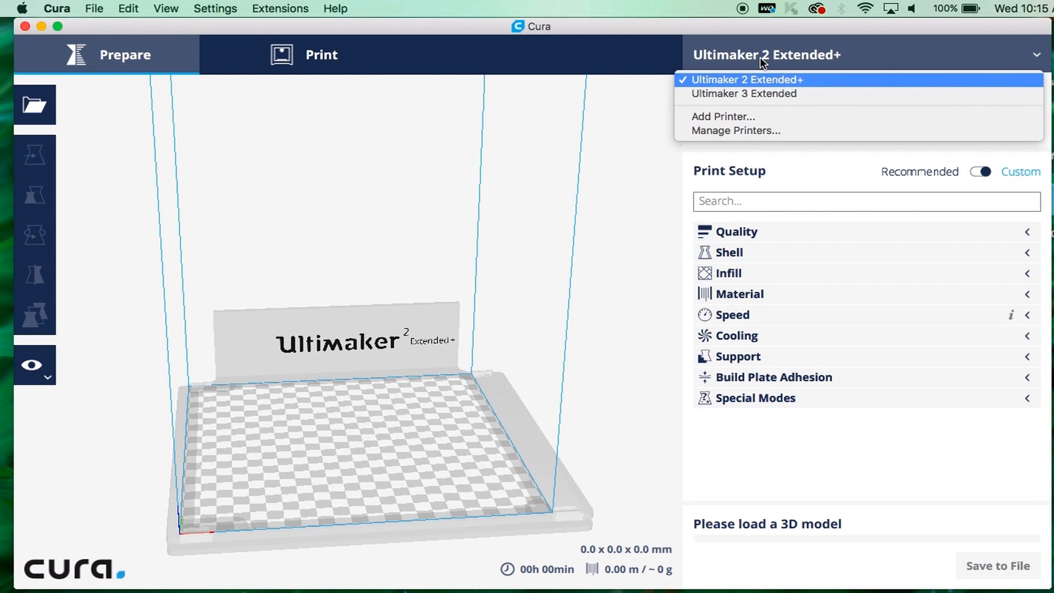
pyautogui.click(728, 120)
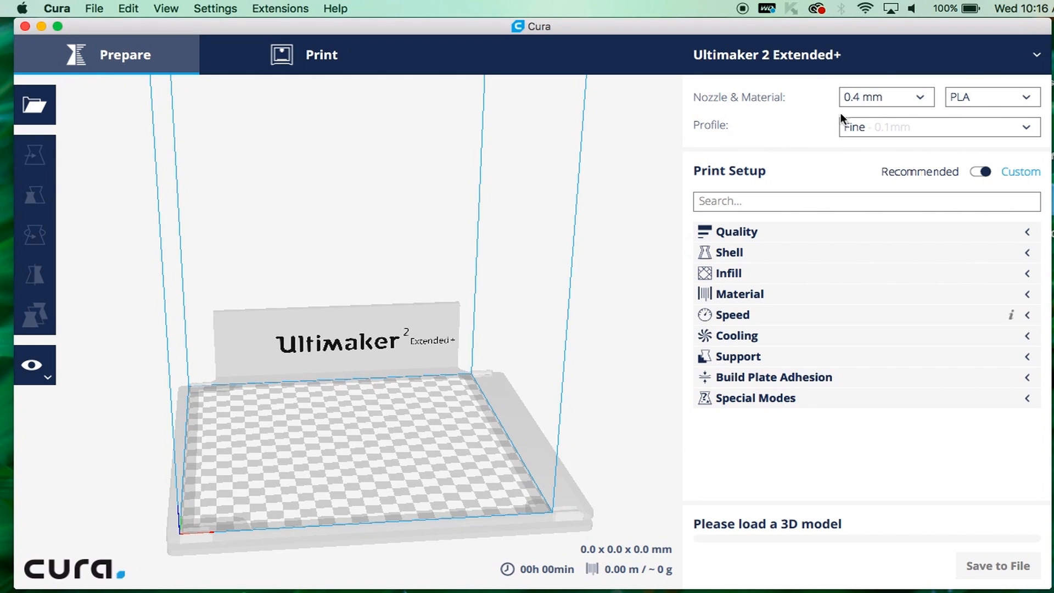
# - Set the print profile to Normal - 0.15mm
pyautogui.click(884, 126)
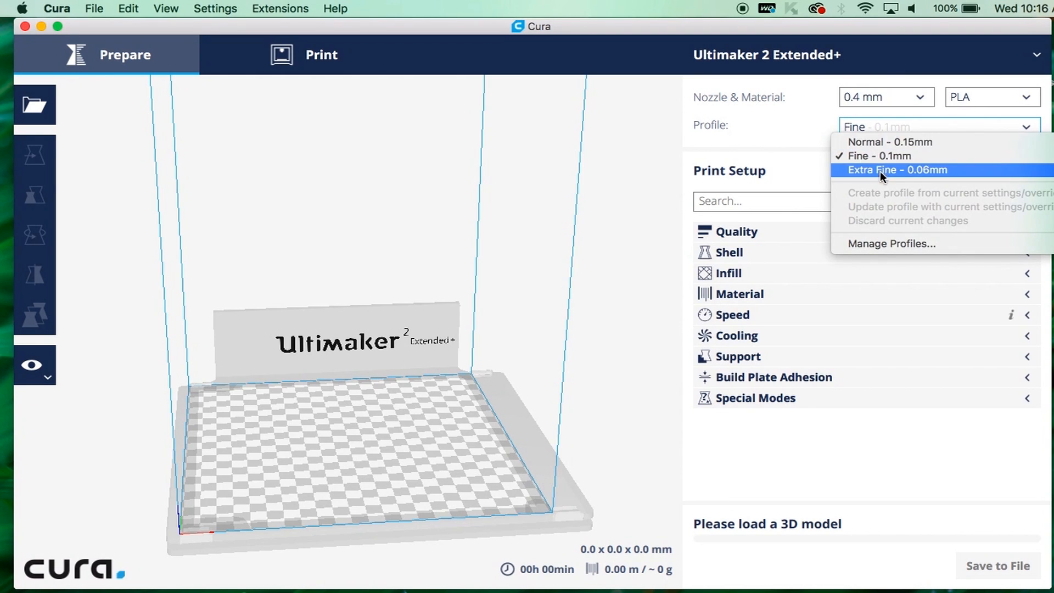
pyautogui.click(873, 142)
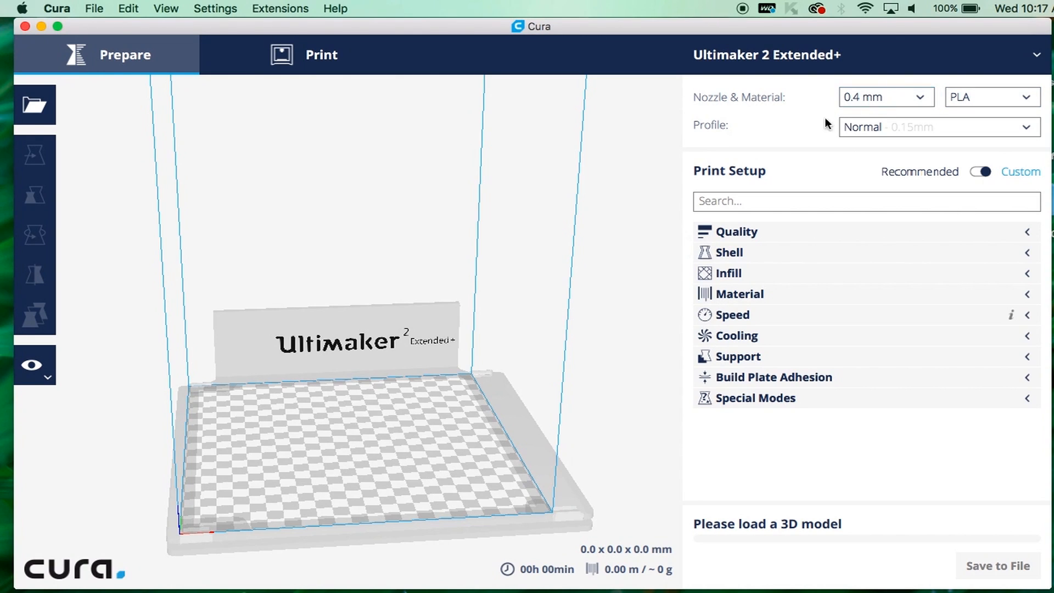
pyautogui.click(880, 136)
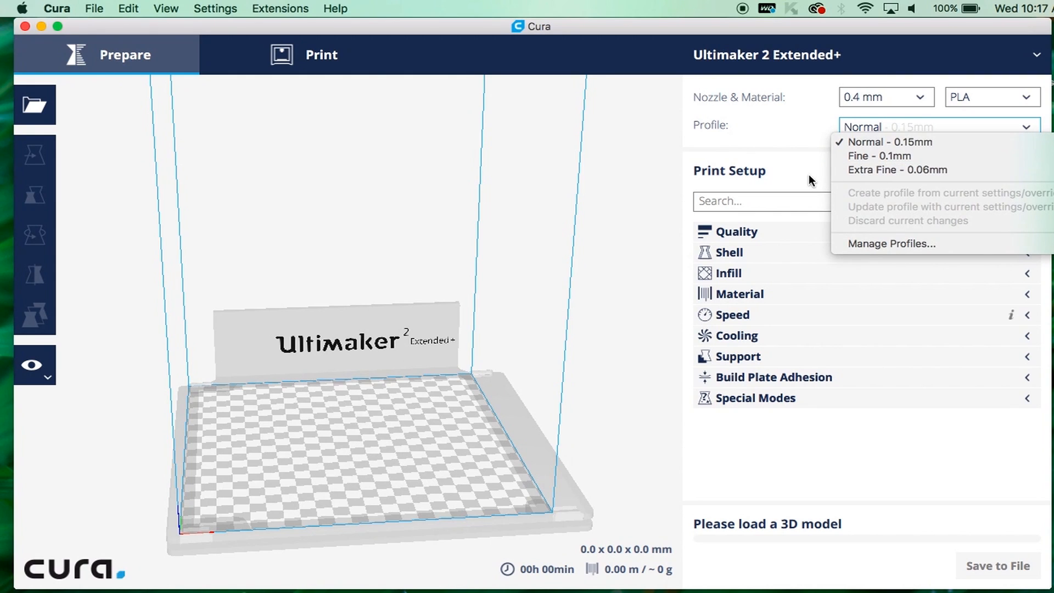
pyautogui.click(894, 142)
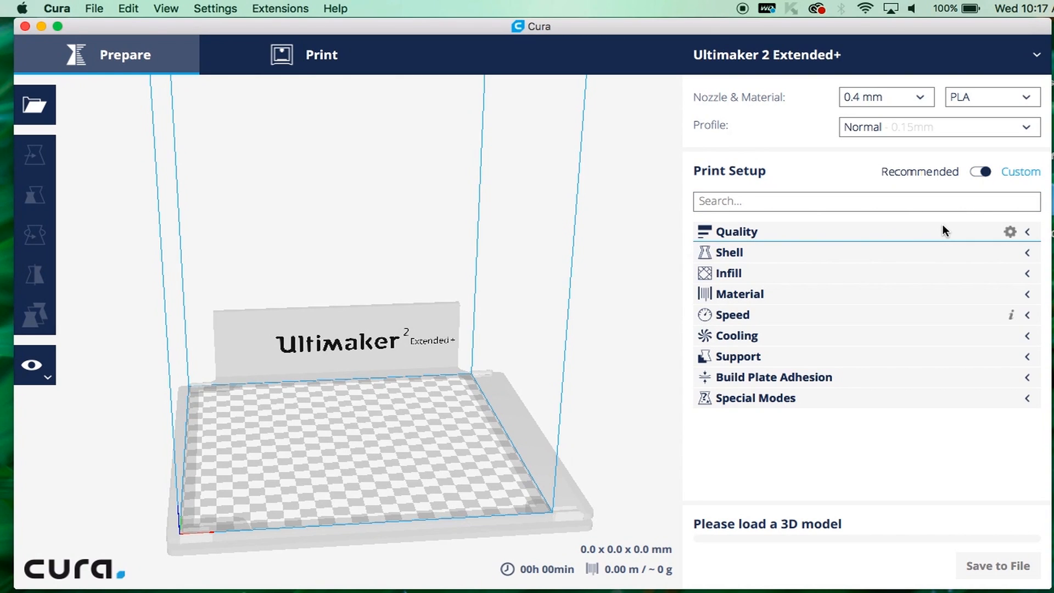
# - Set the layer height in the Quality settings to 0.2 mm and review its description
pyautogui.click(1027, 231)
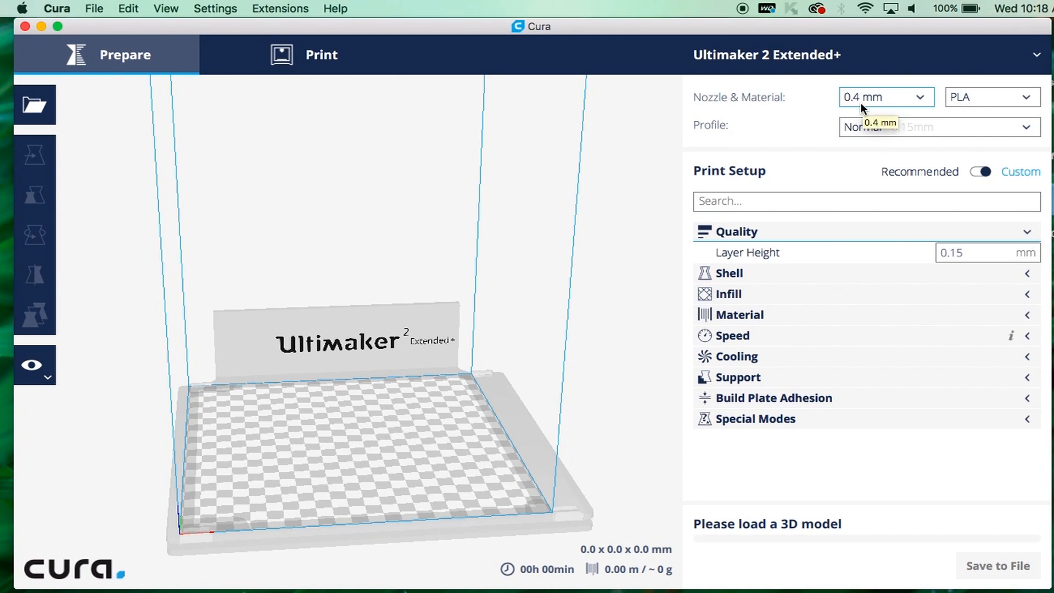
pyautogui.moveTo(959, 255)
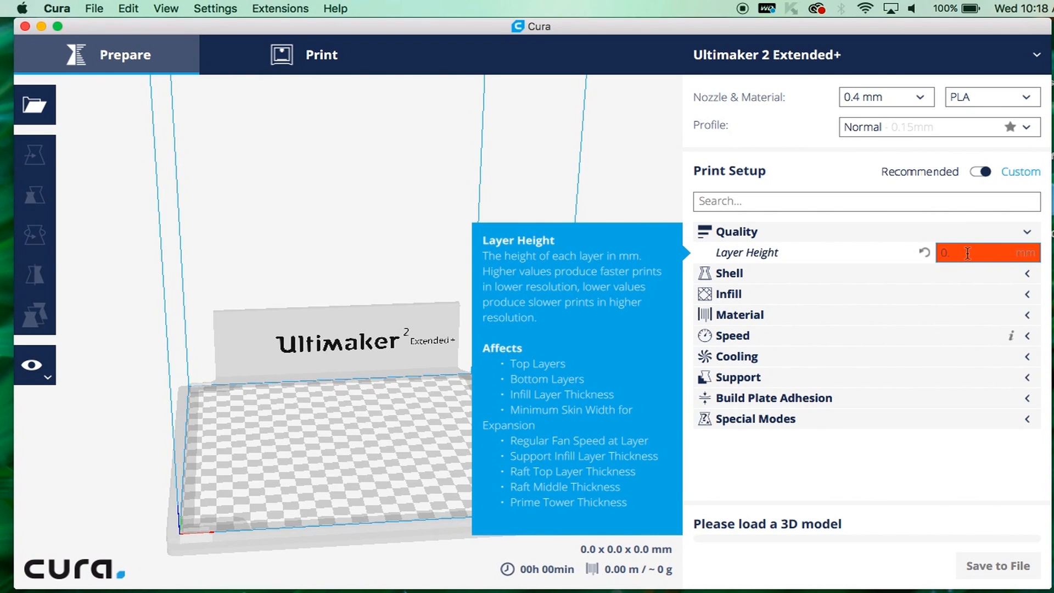
pyautogui.write('2')
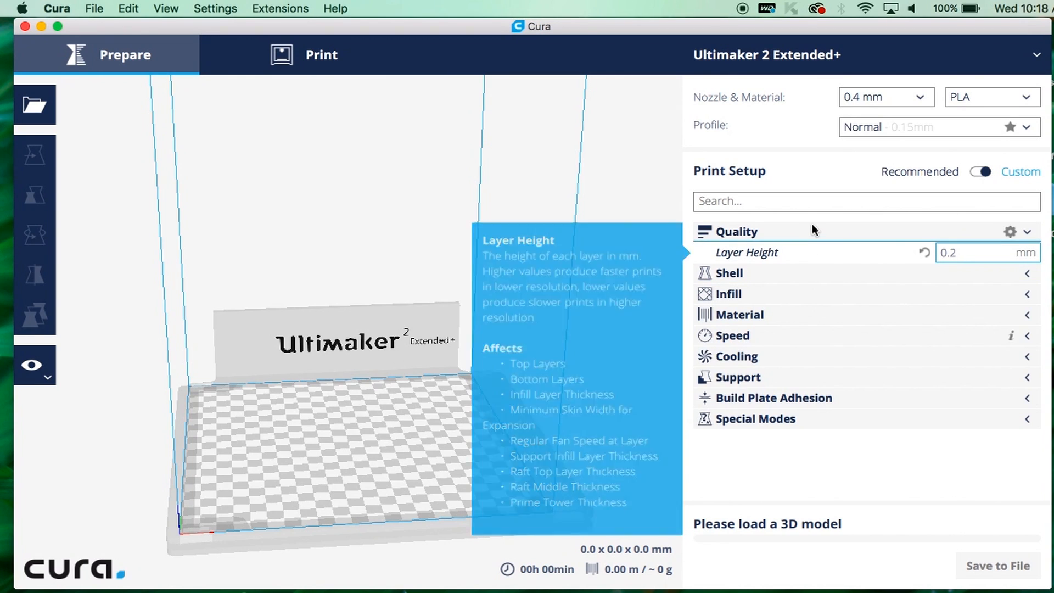
pyautogui.click(812, 226)
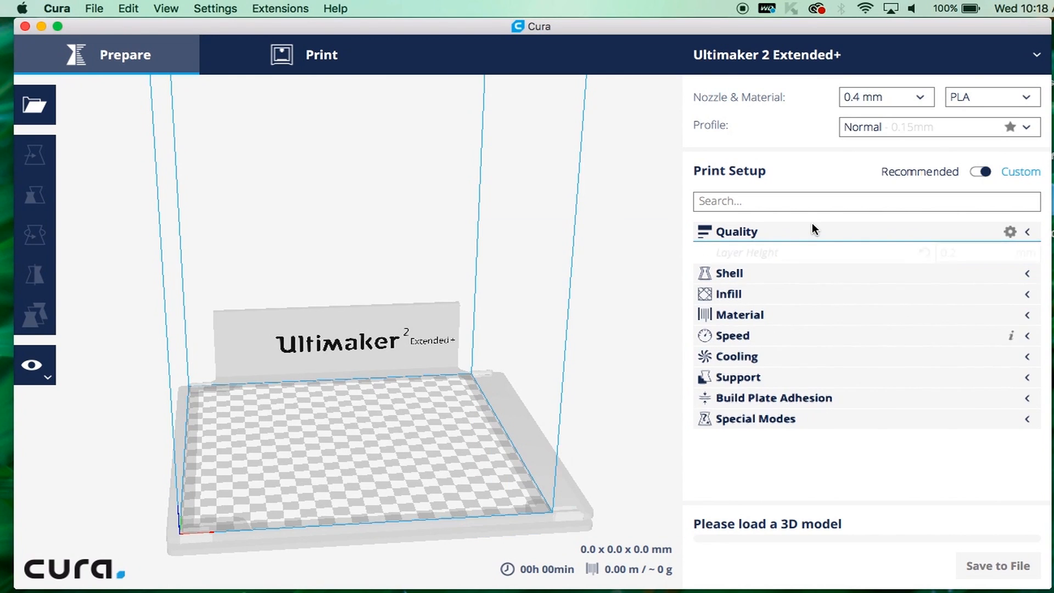
pyautogui.click(990, 233)
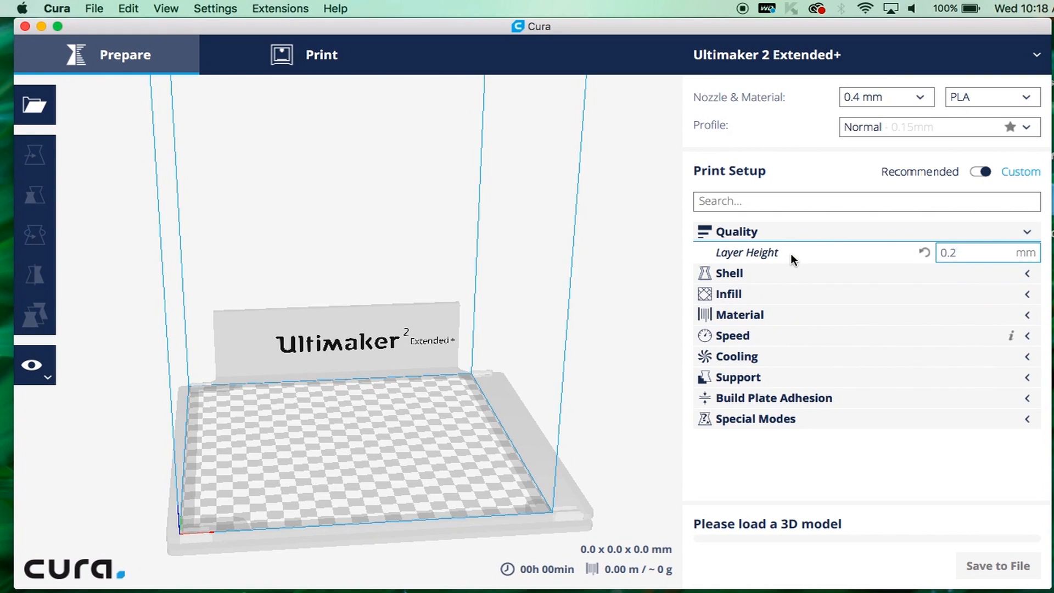
pyautogui.moveTo(790, 253)
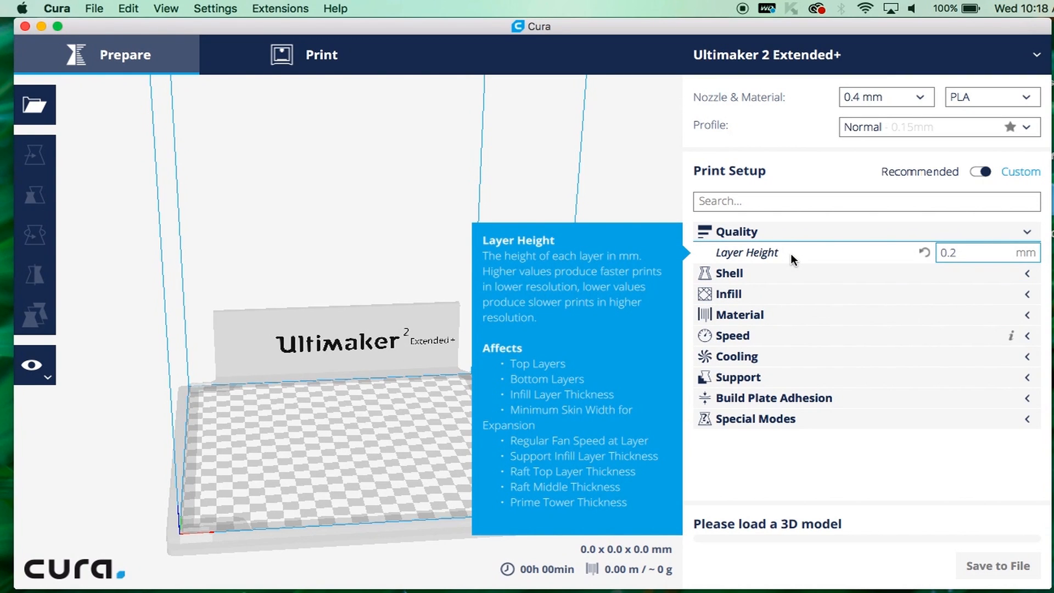
# - Examine the wall and top/bottom thickness in the Shell settings, and the density and gradual steps in the Infill settings
pyautogui.click(702, 266)
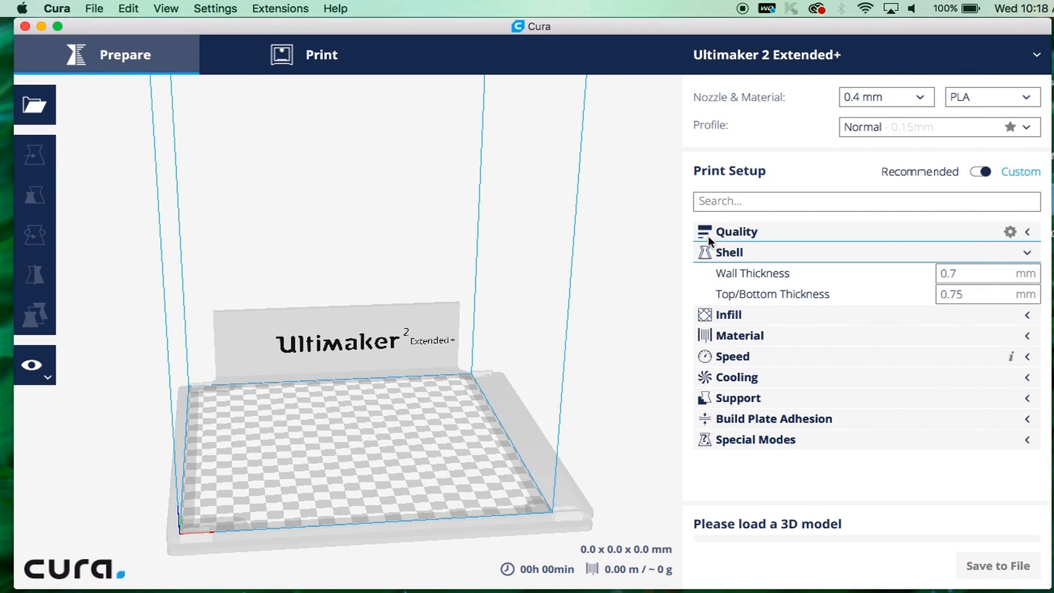
pyautogui.moveTo(705, 273)
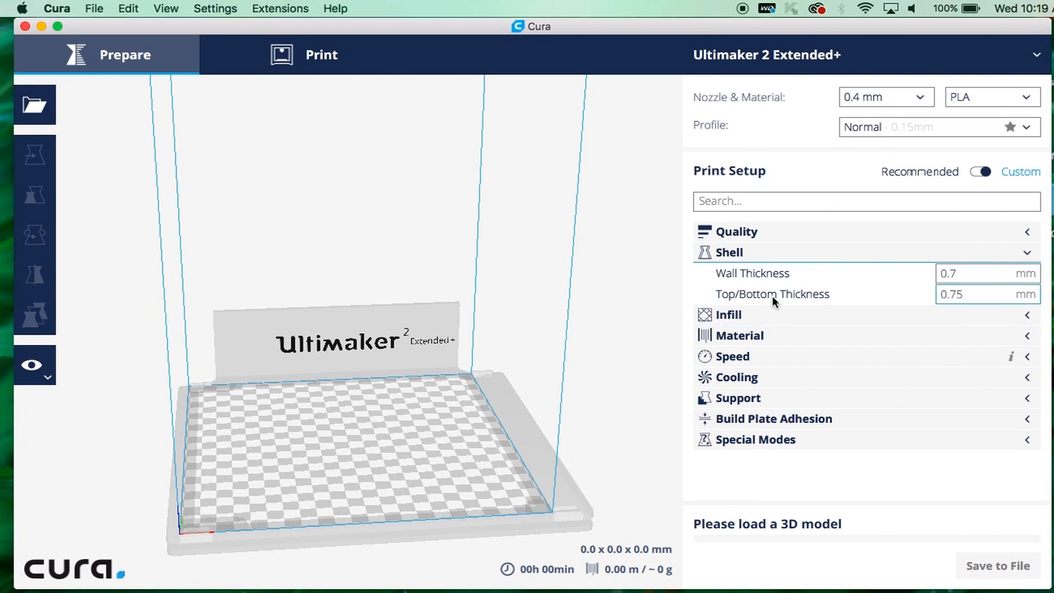
pyautogui.moveTo(803, 274)
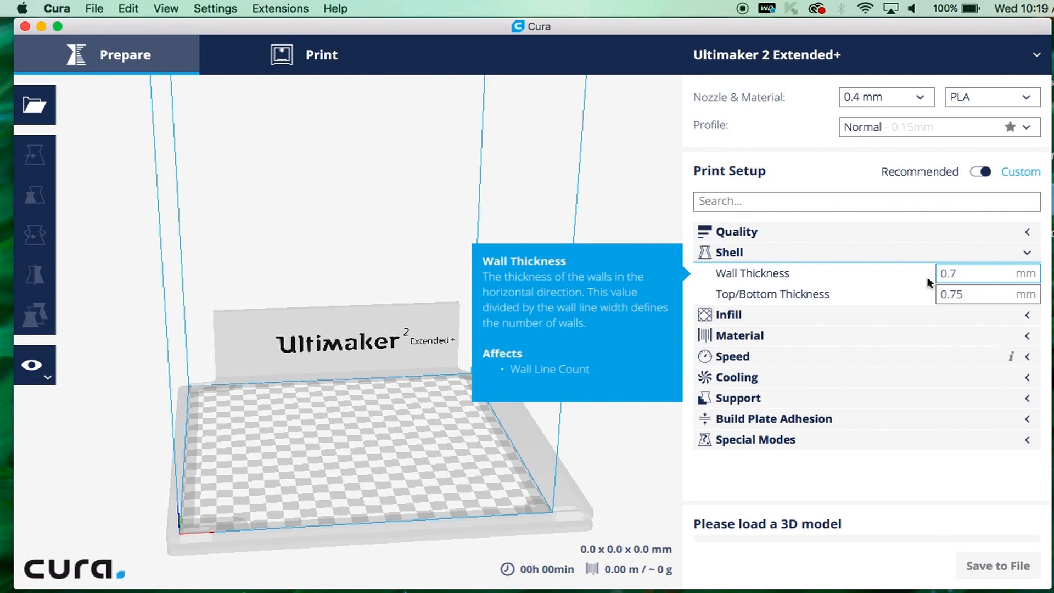
pyautogui.moveTo(828, 292)
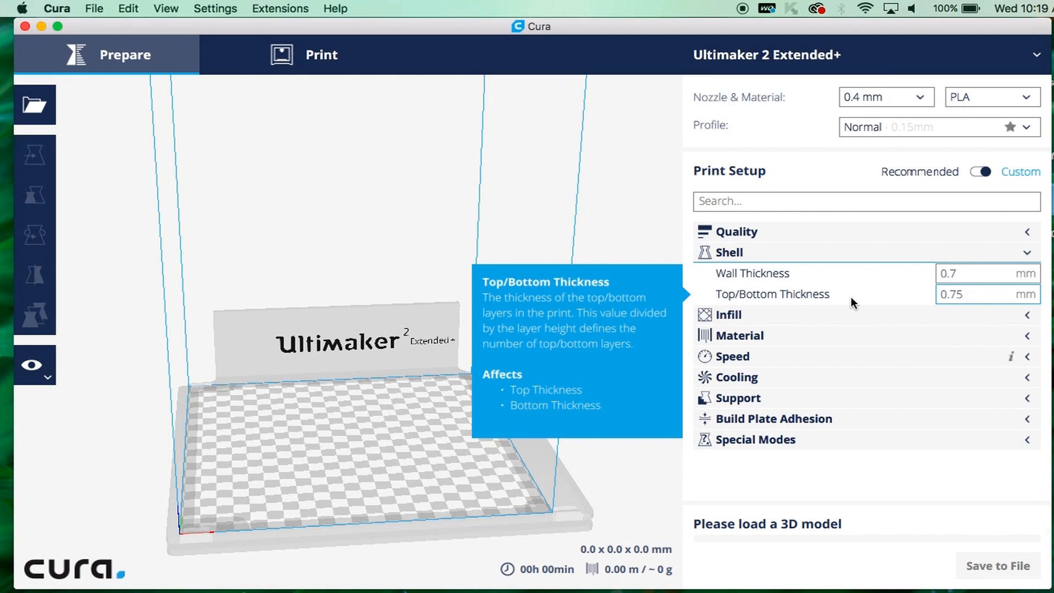
pyautogui.click(811, 252)
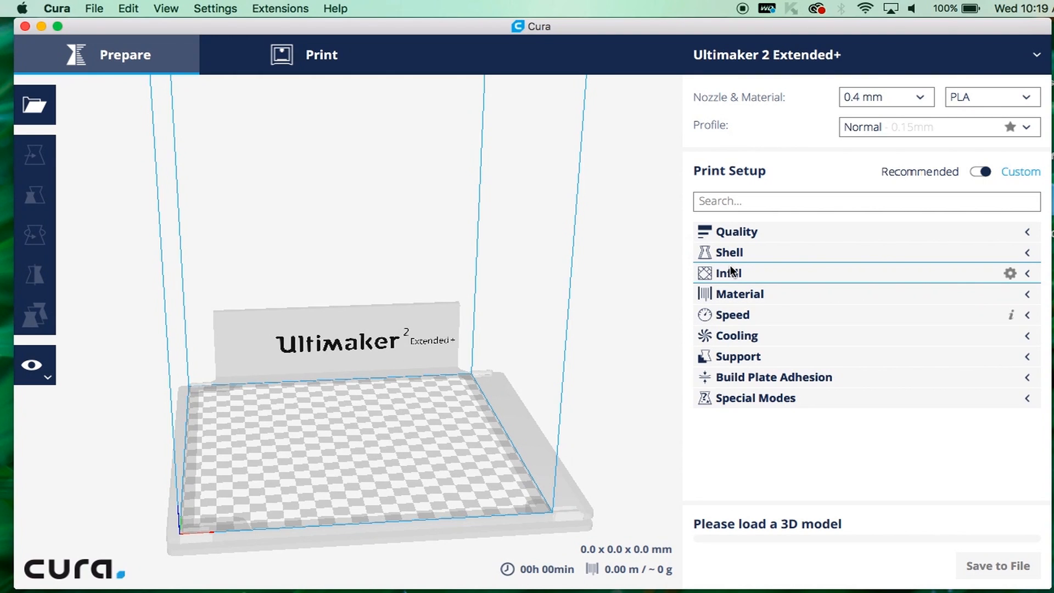
pyautogui.click(755, 268)
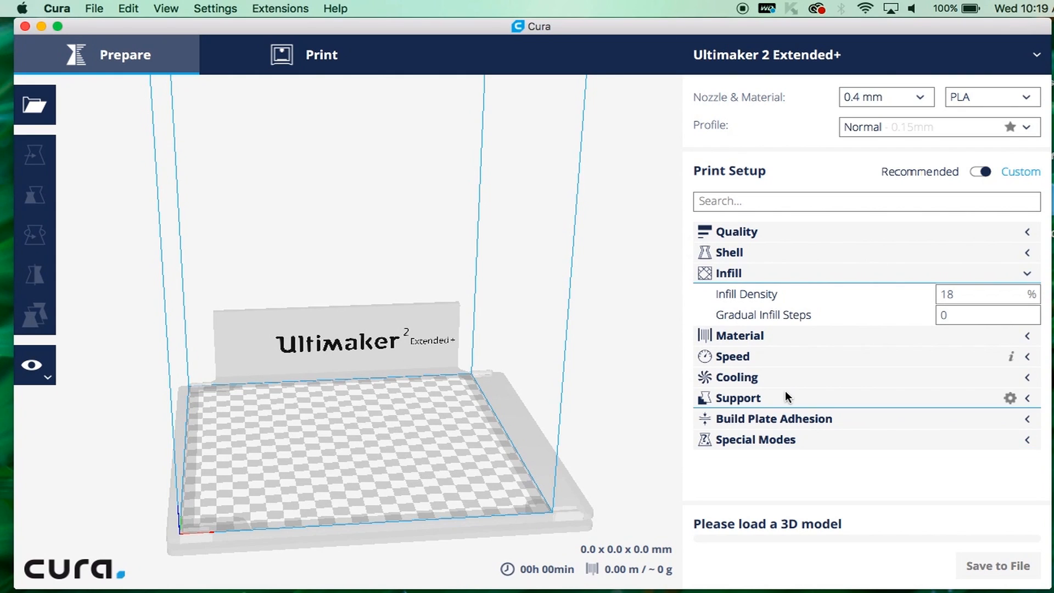
pyautogui.moveTo(977, 297)
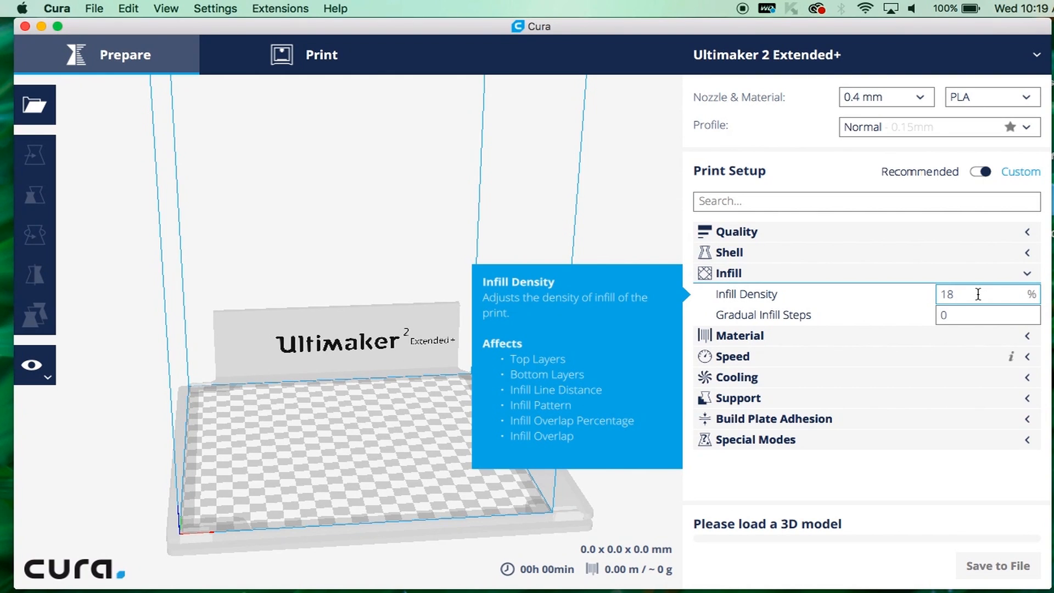
pyautogui.moveTo(876, 311)
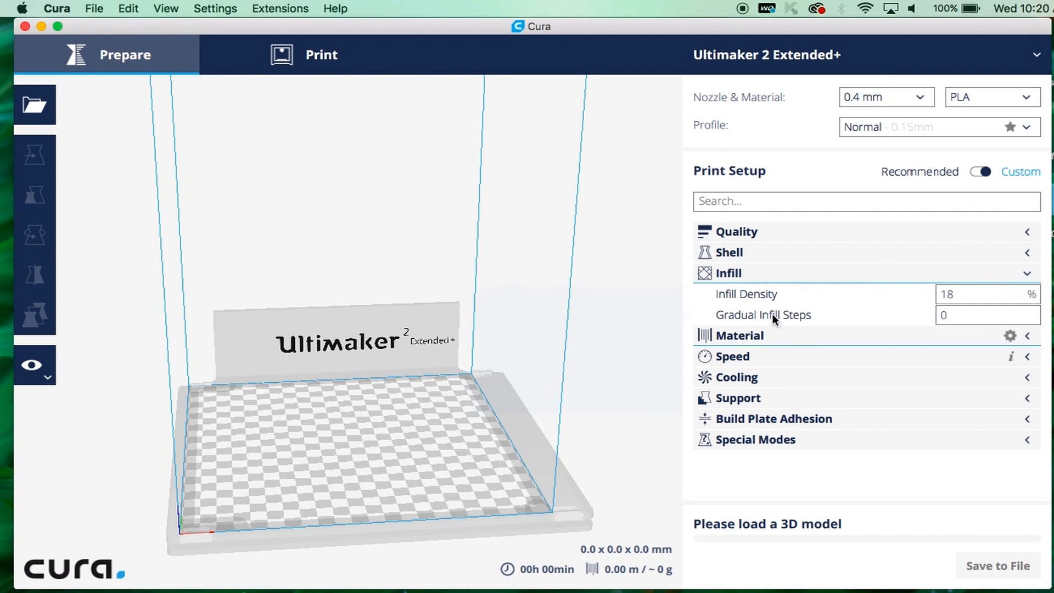
pyautogui.click(754, 274)
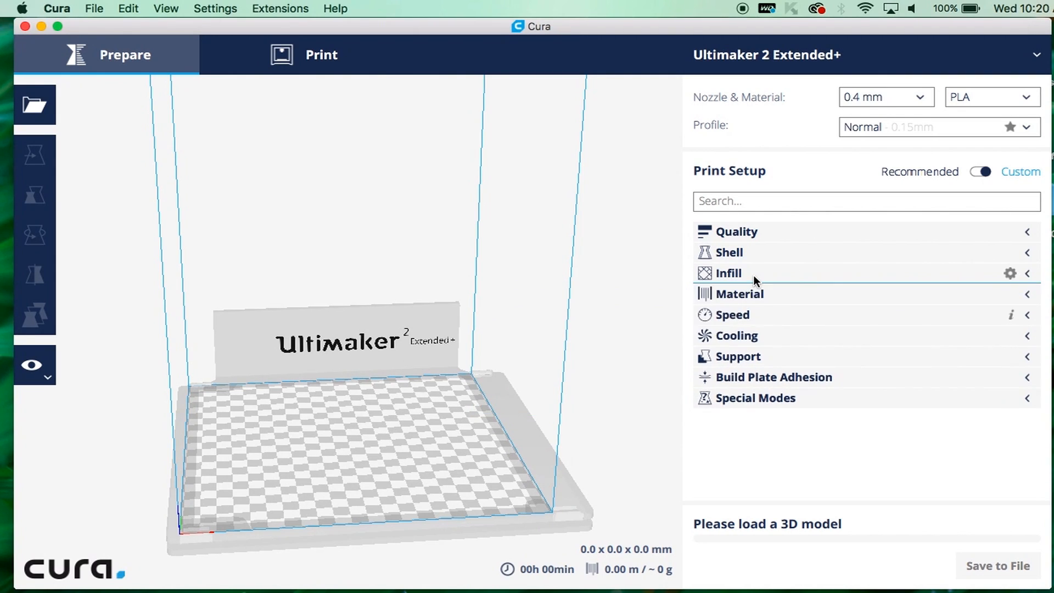
pyautogui.click(782, 271)
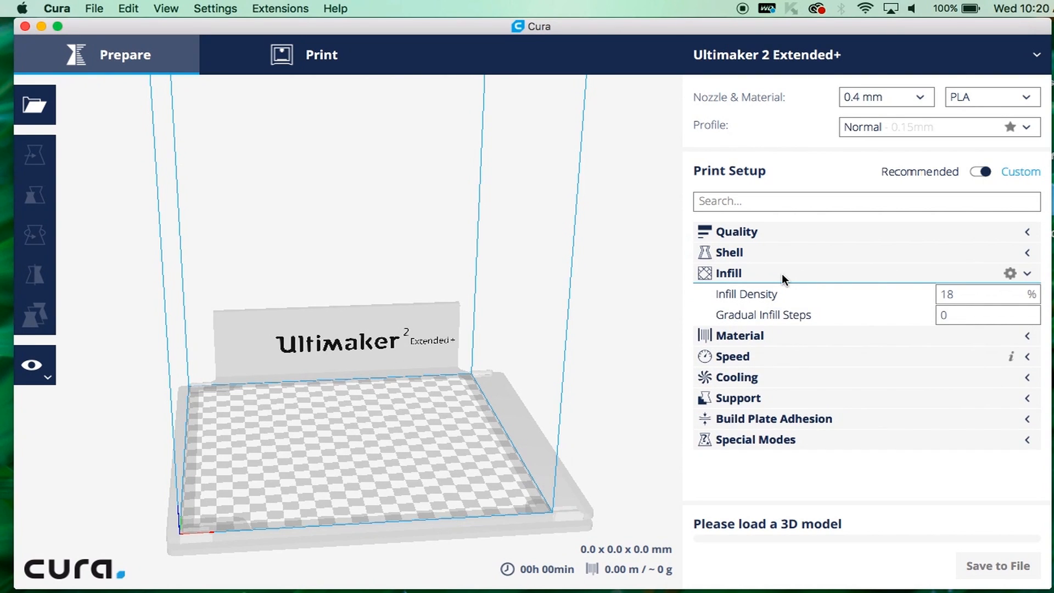
pyautogui.click(781, 274)
# - Examine the retraction option, the print and travel speeds, and the print cooling option
pyautogui.click(817, 298)
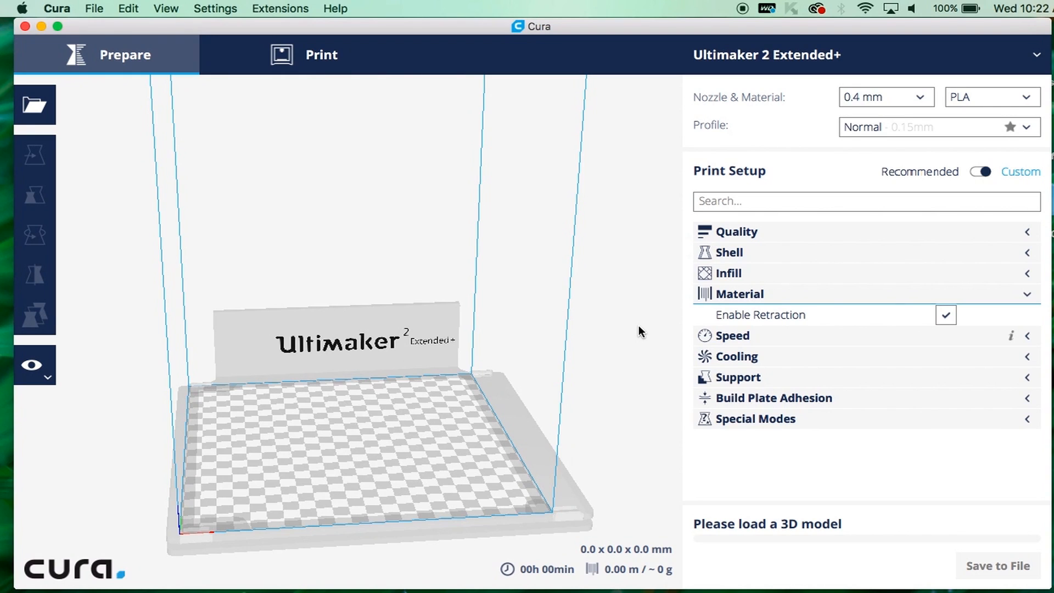
pyautogui.click(1026, 297)
pyautogui.click(1026, 316)
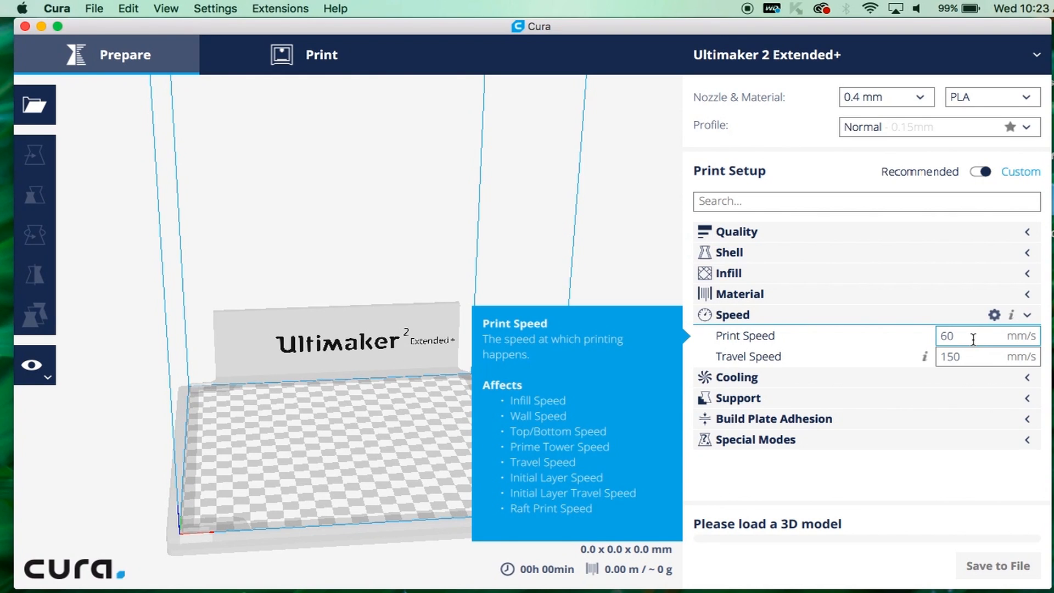
pyautogui.moveTo(976, 358)
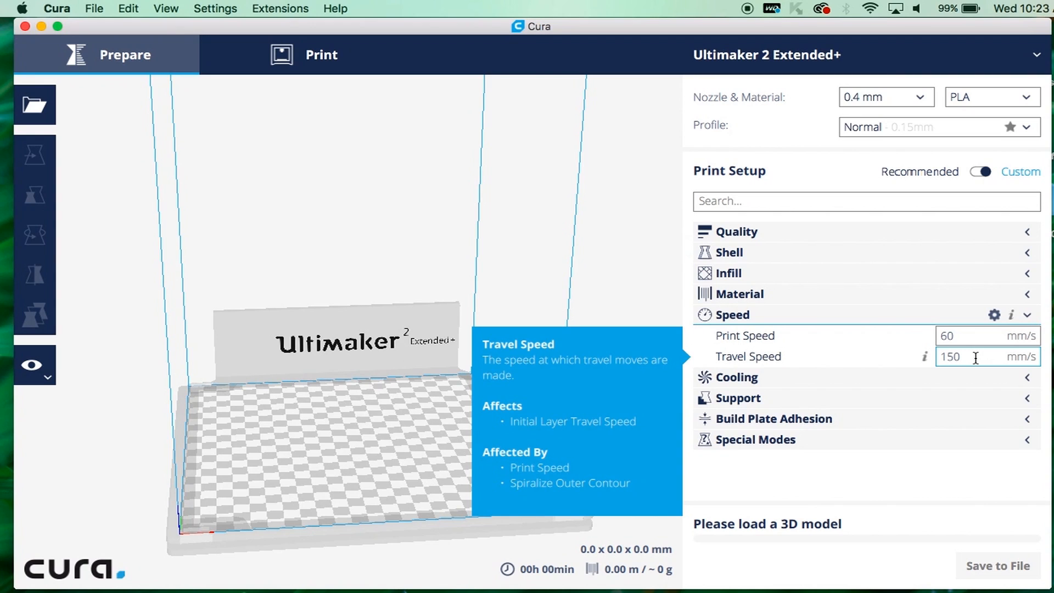
pyautogui.moveTo(974, 335)
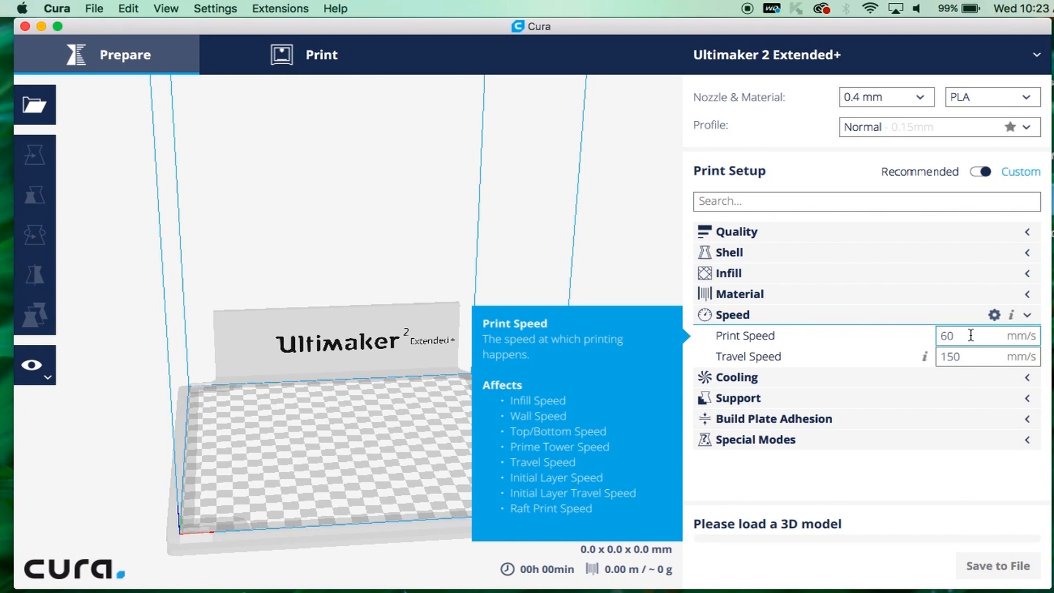
pyautogui.click(969, 316)
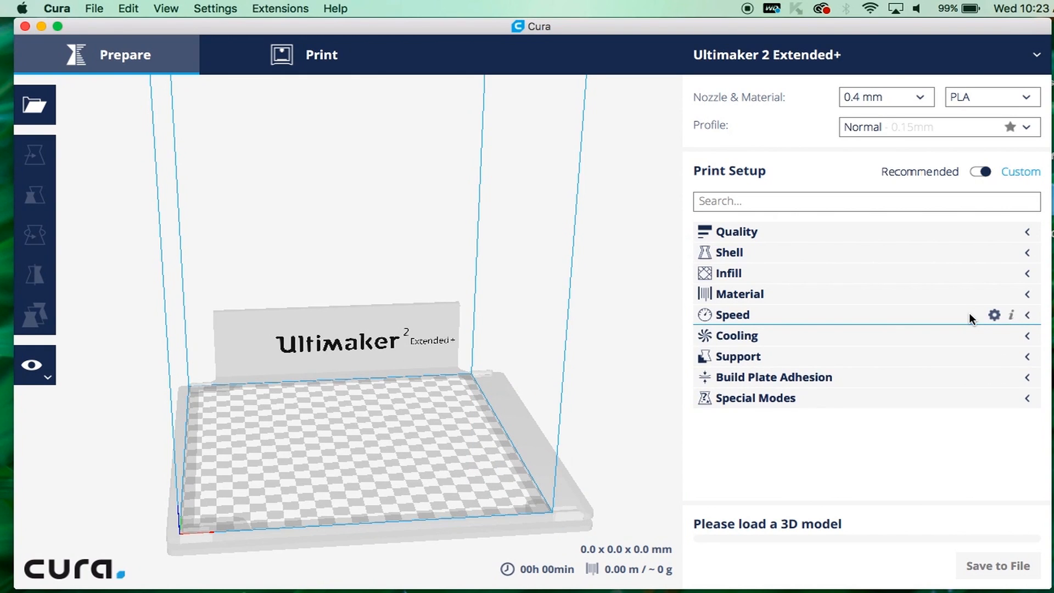
pyautogui.click(967, 335)
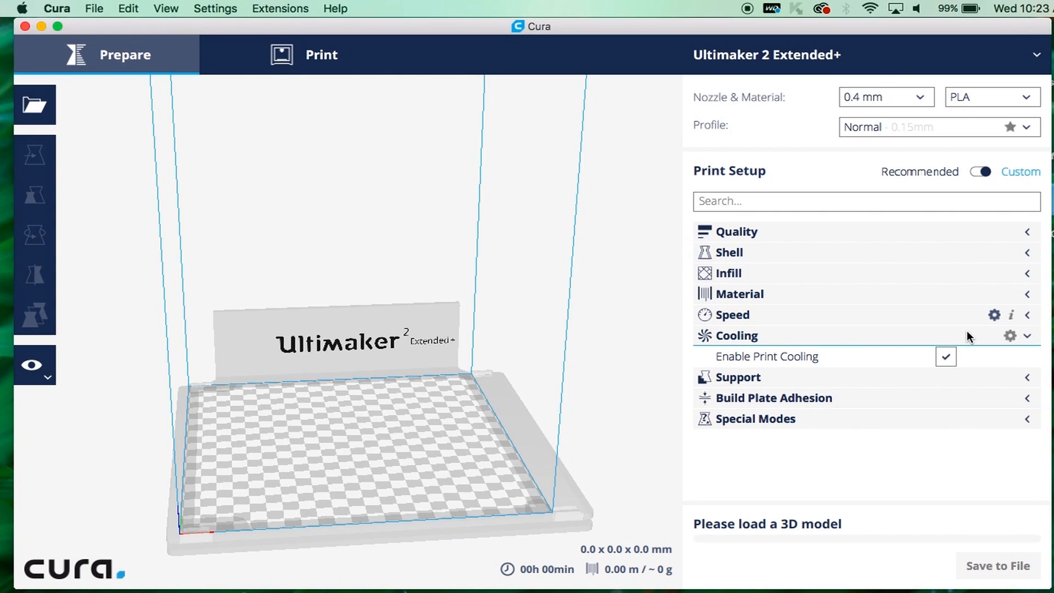
pyautogui.moveTo(780, 355)
pyautogui.click(785, 336)
# - Enable Generate Support in the Support settings, try the Touching Buildplate placement, and set the support placement to Everywhere
pyautogui.click(782, 356)
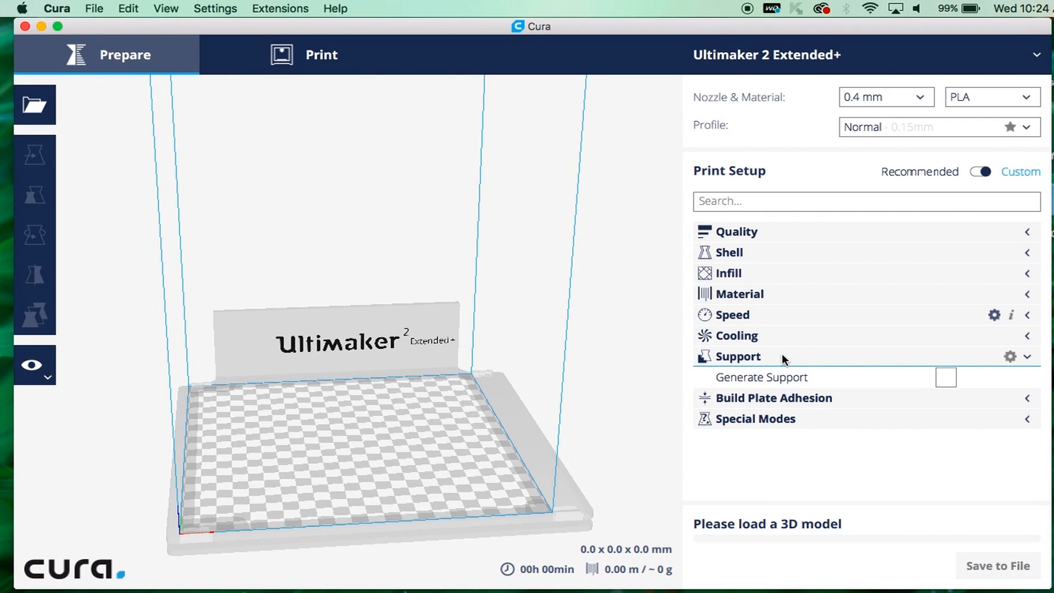
pyautogui.click(946, 376)
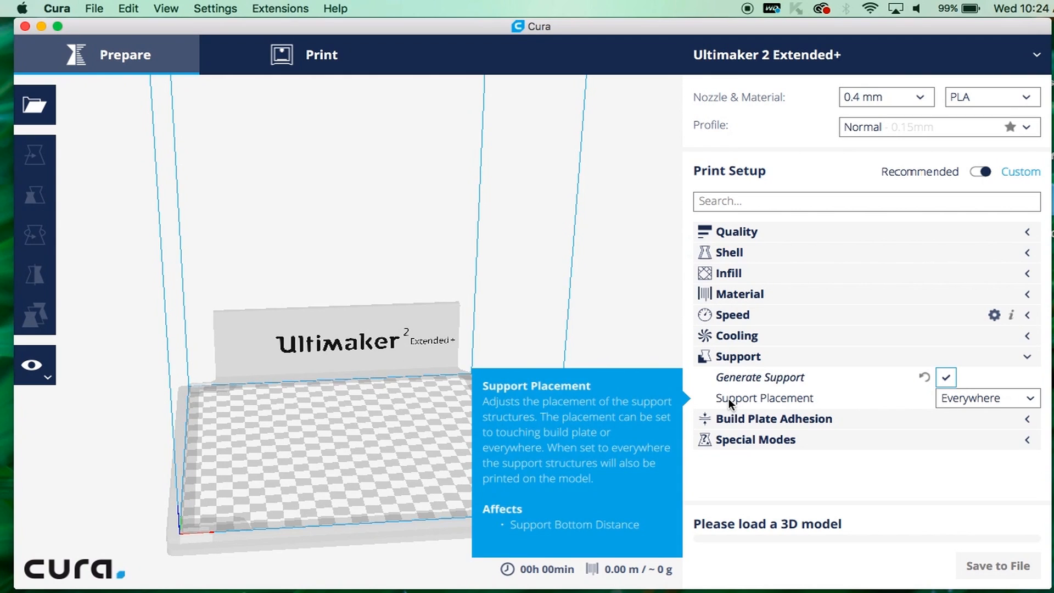
pyautogui.click(1027, 399)
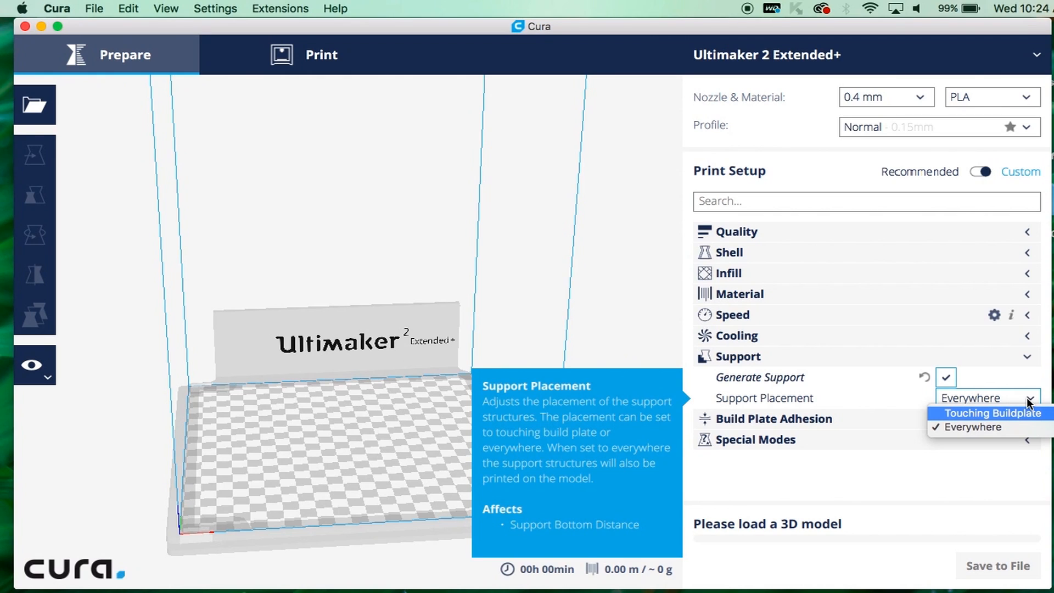
pyautogui.click(992, 414)
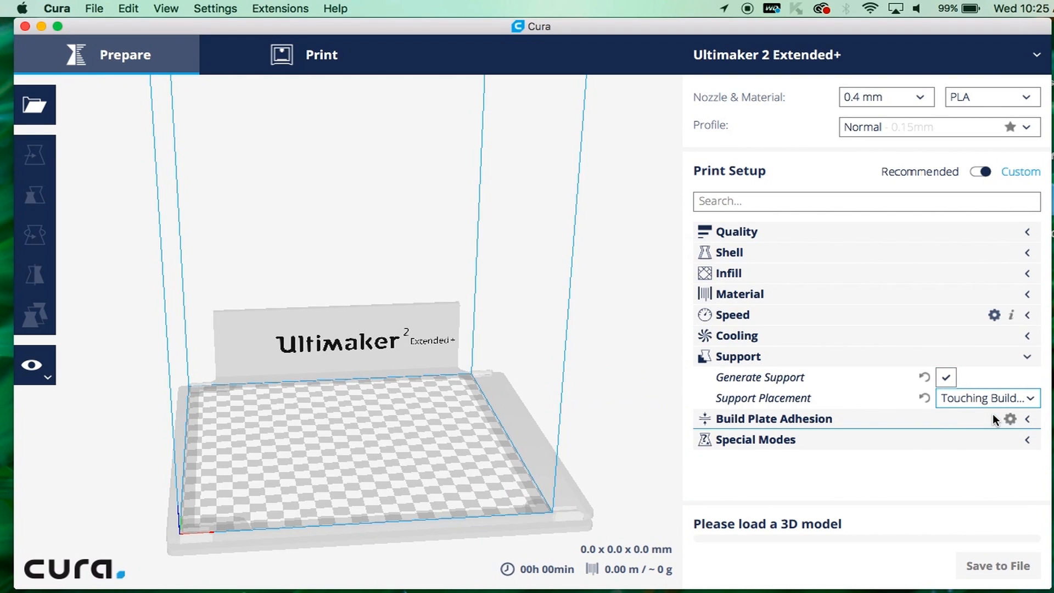
pyautogui.click(966, 398)
pyautogui.click(980, 425)
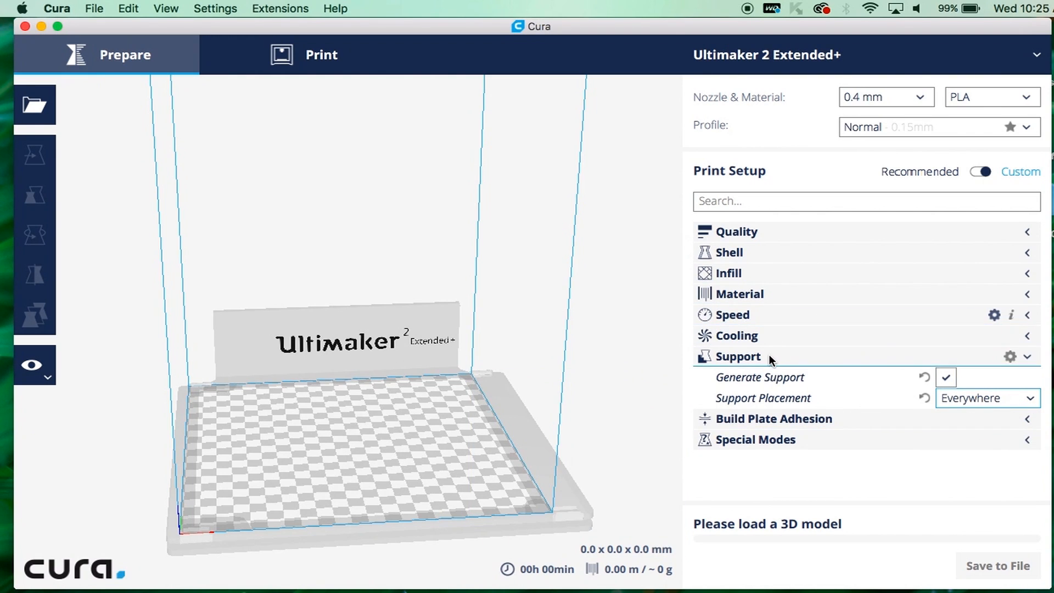
# - Examine the available build plate adhesion types in the Build Plate Adhesion settings and choose Brim
pyautogui.click(843, 356)
pyautogui.click(841, 379)
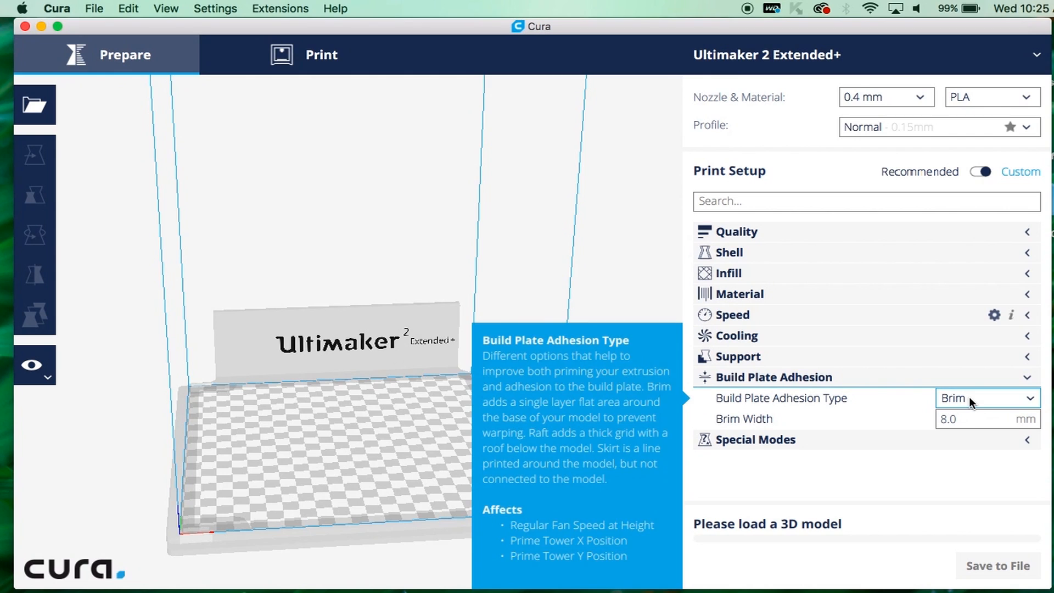
pyautogui.click(969, 400)
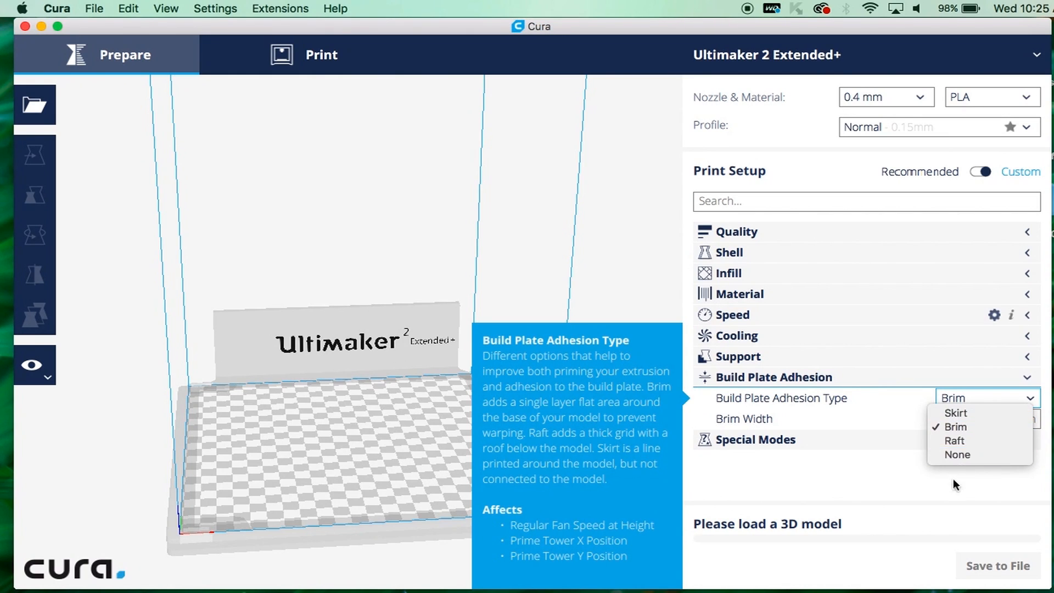
pyautogui.click(980, 428)
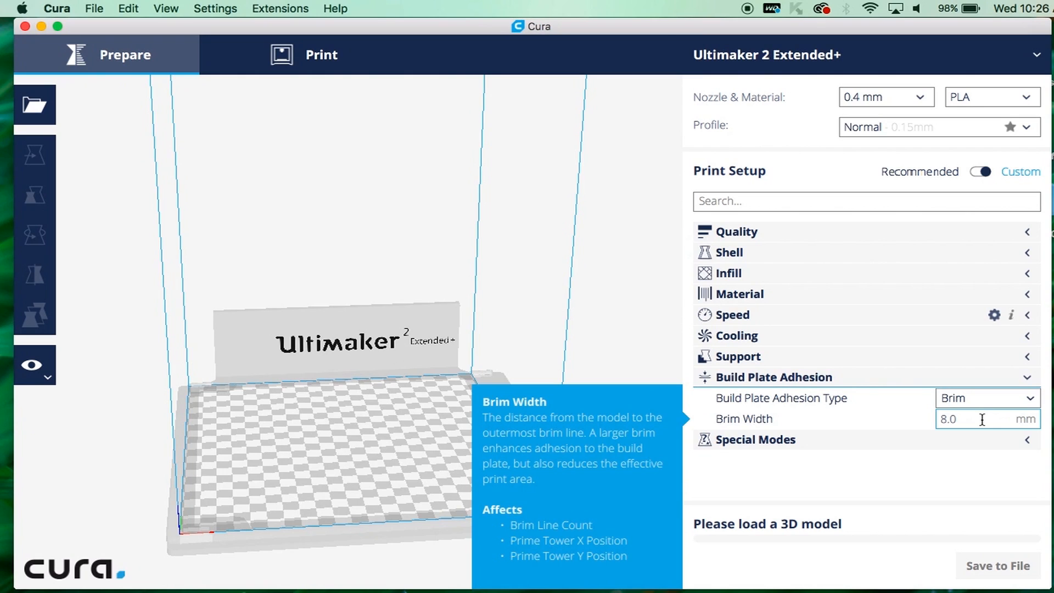
# - Examine the Print Sequence description and its options in the Special Modes settings
pyautogui.click(978, 439)
pyautogui.click(1015, 461)
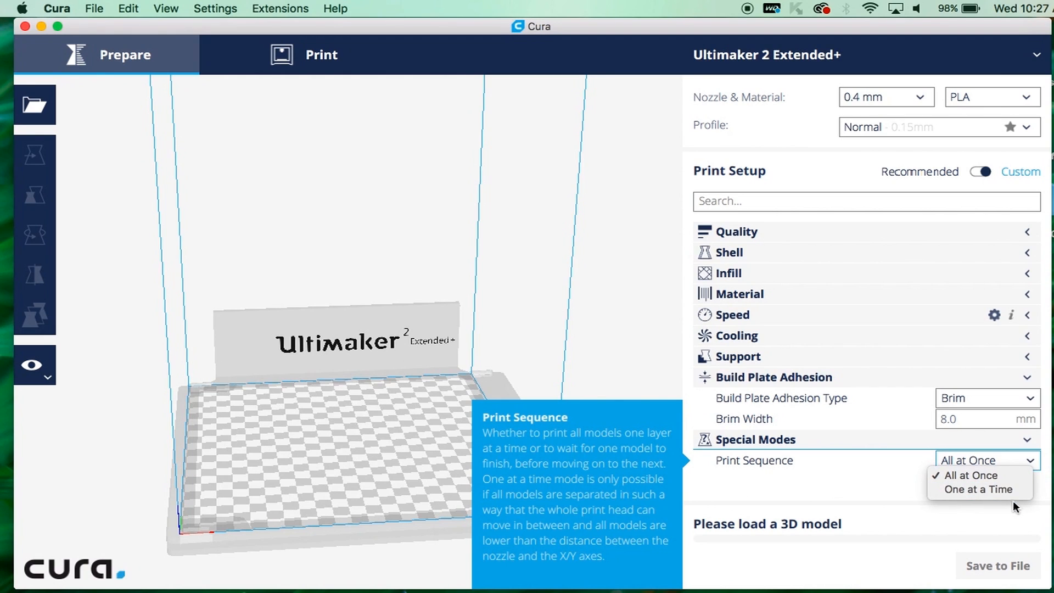
pyautogui.click(1023, 458)
pyautogui.moveTo(1023, 459)
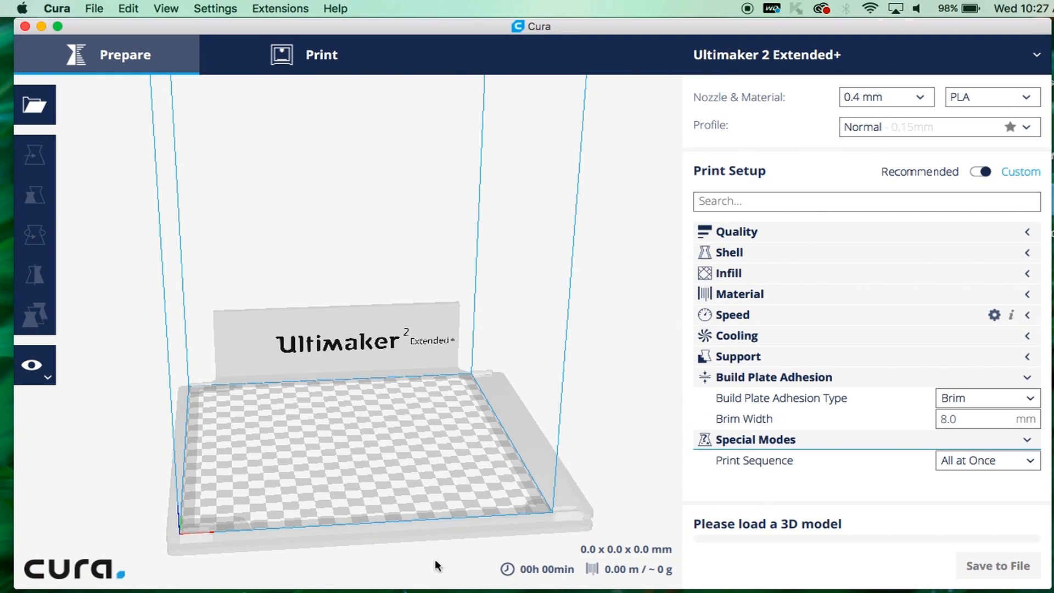
# - Examine the model commands offered for the build plate, such as arranging, reloading and grouping models
pyautogui.rightClick(302, 422)
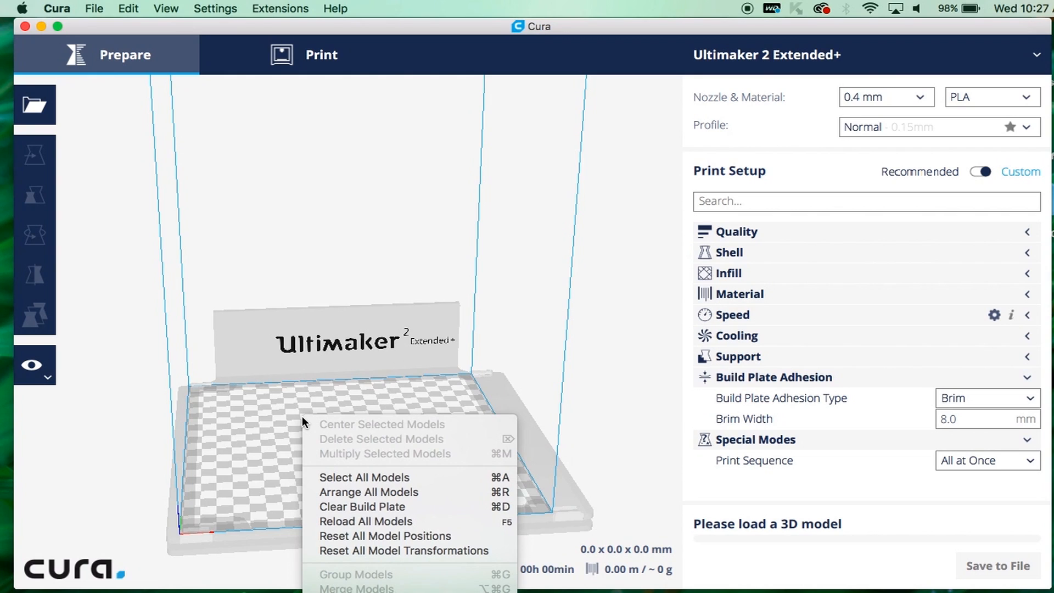
pyautogui.click(249, 418)
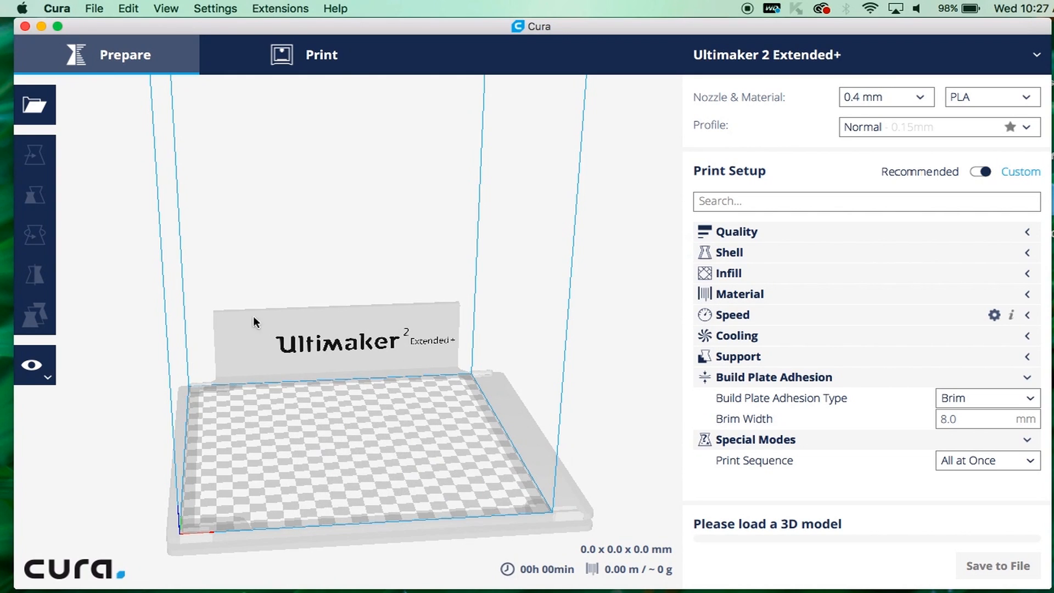
pyautogui.rightClick(274, 214)
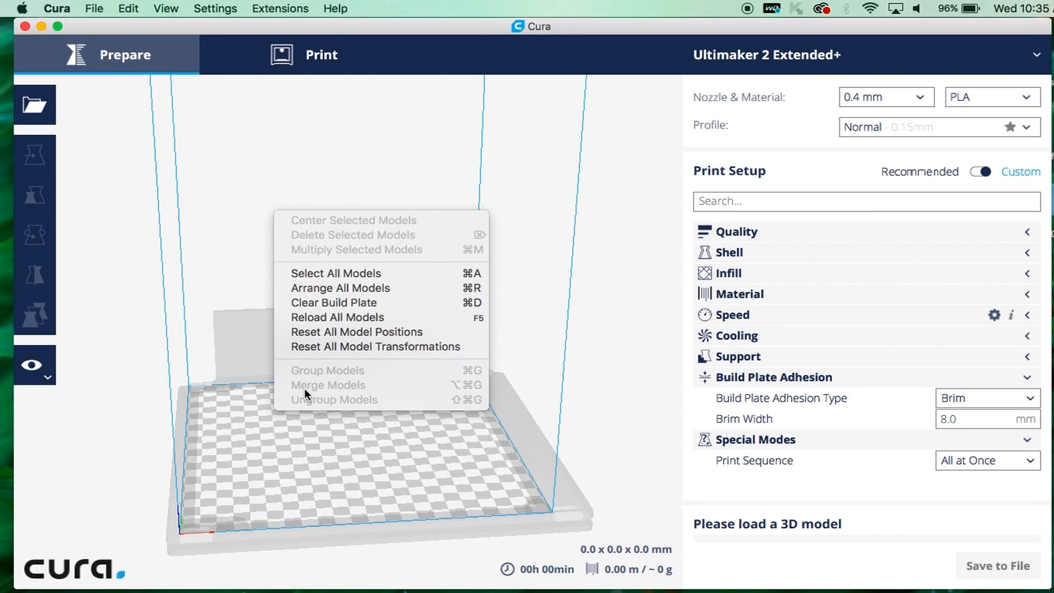
pyautogui.click(124, 395)
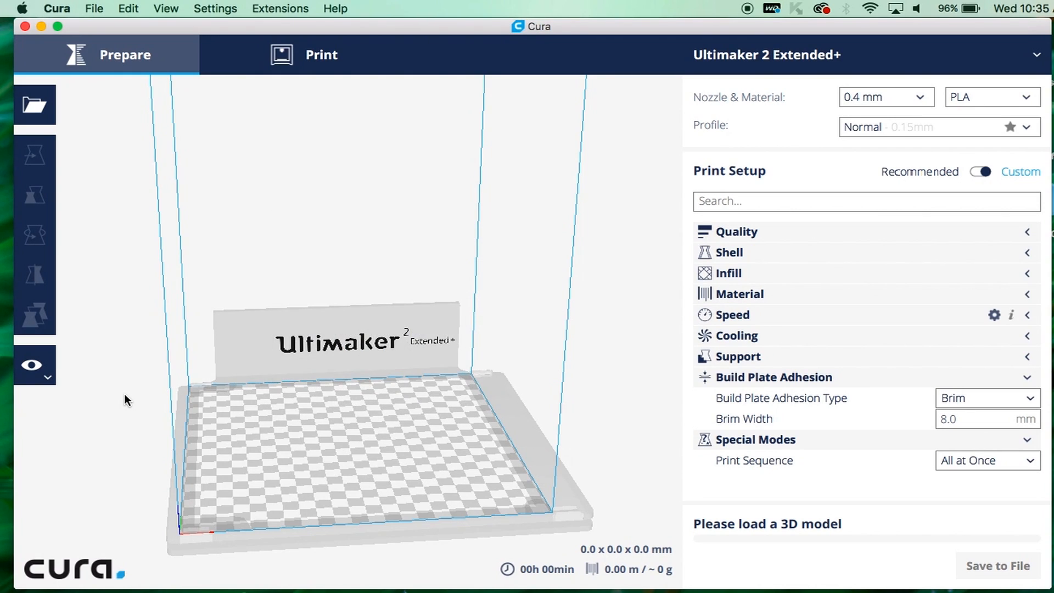